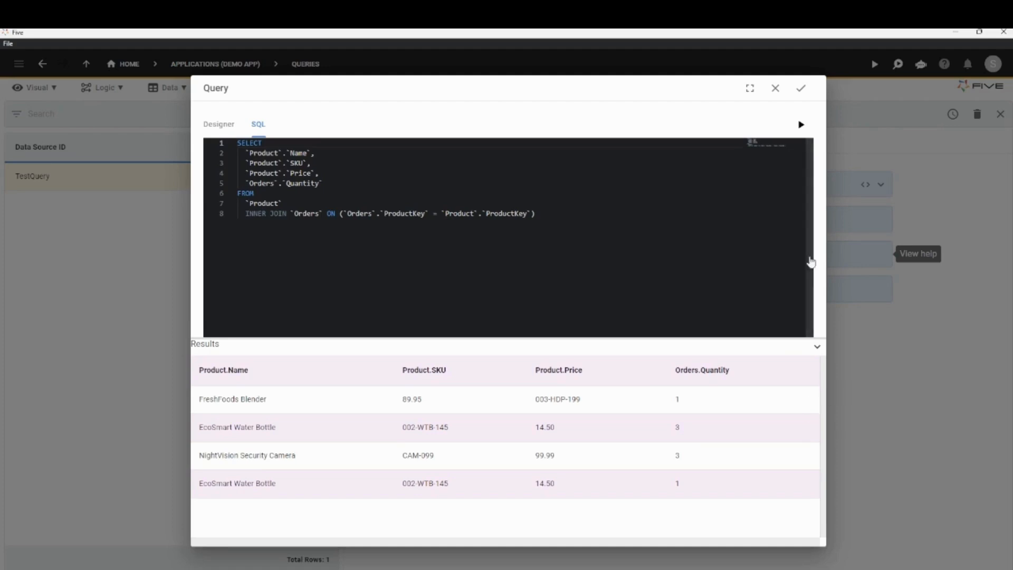
# Save the SQL query joining Product and Orders, and save the TestQuery record.
pyautogui.click(802, 92)
pyautogui.click(443, 342)
pyautogui.click(1005, 121)
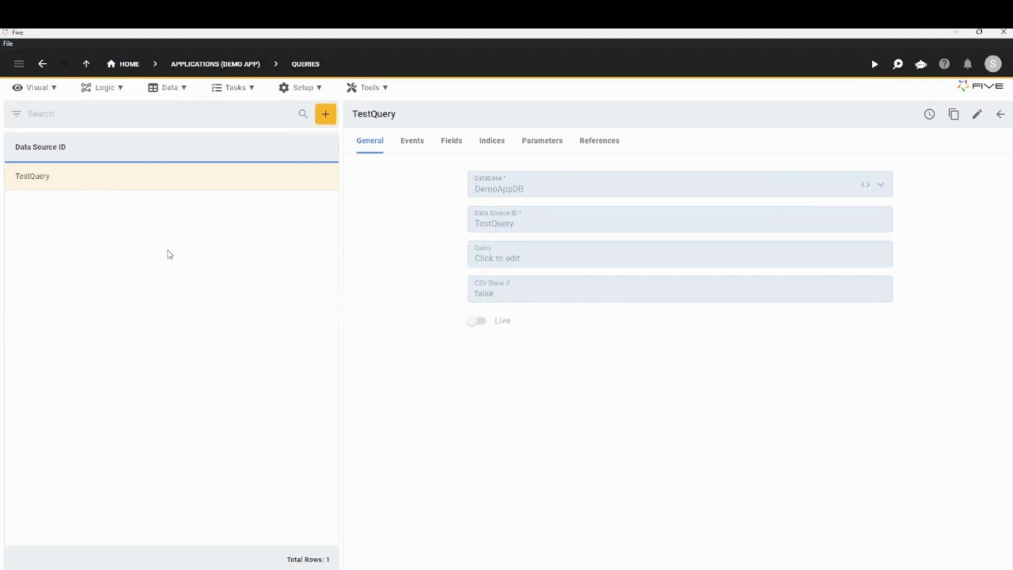
# Start a new chart in the Chart Wizard titled Product Chart, with TestQuery as its data source.
pyautogui.click(42, 87)
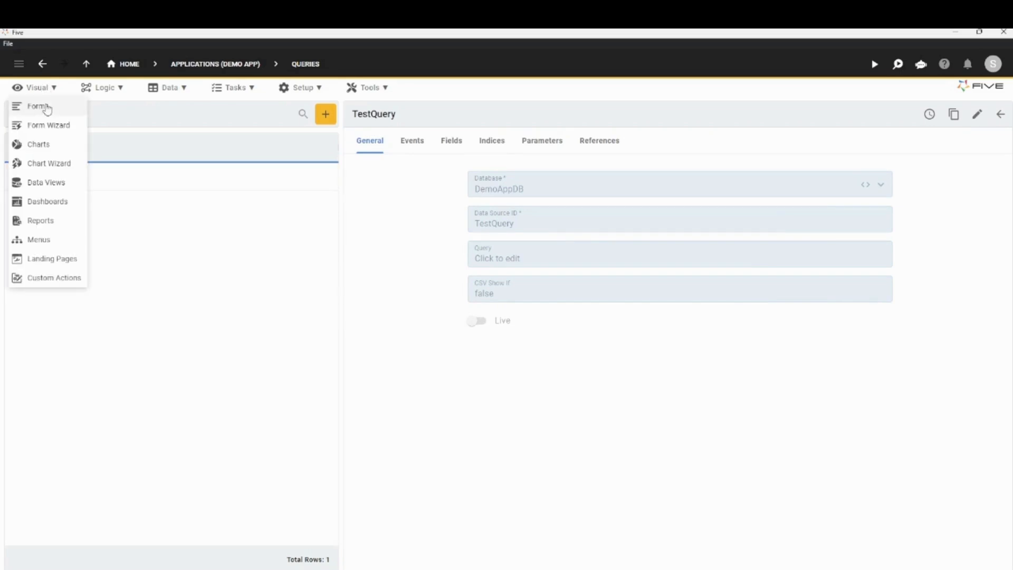
pyautogui.click(48, 166)
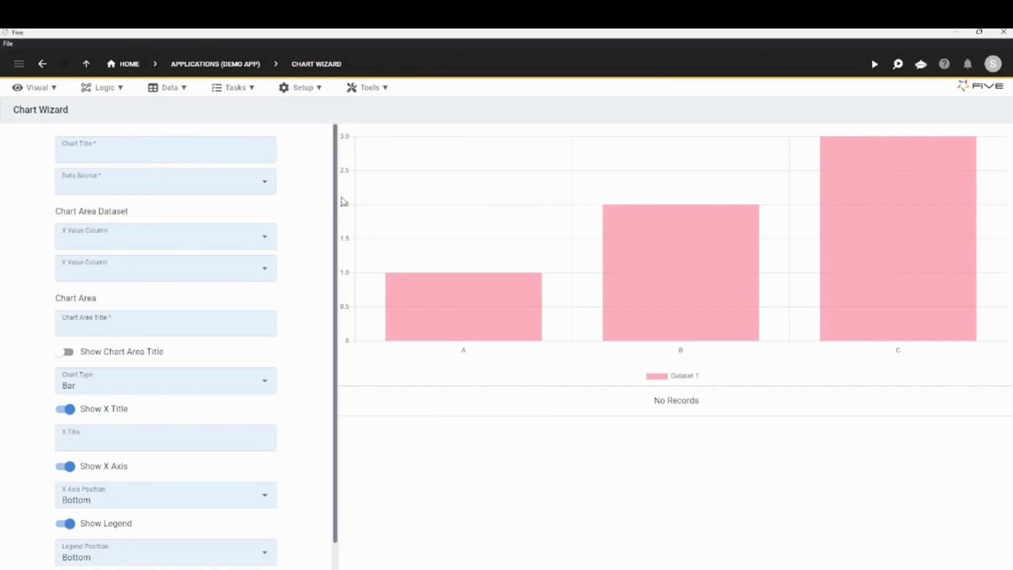
pyautogui.write('Producty Chart')
pyautogui.click(265, 184)
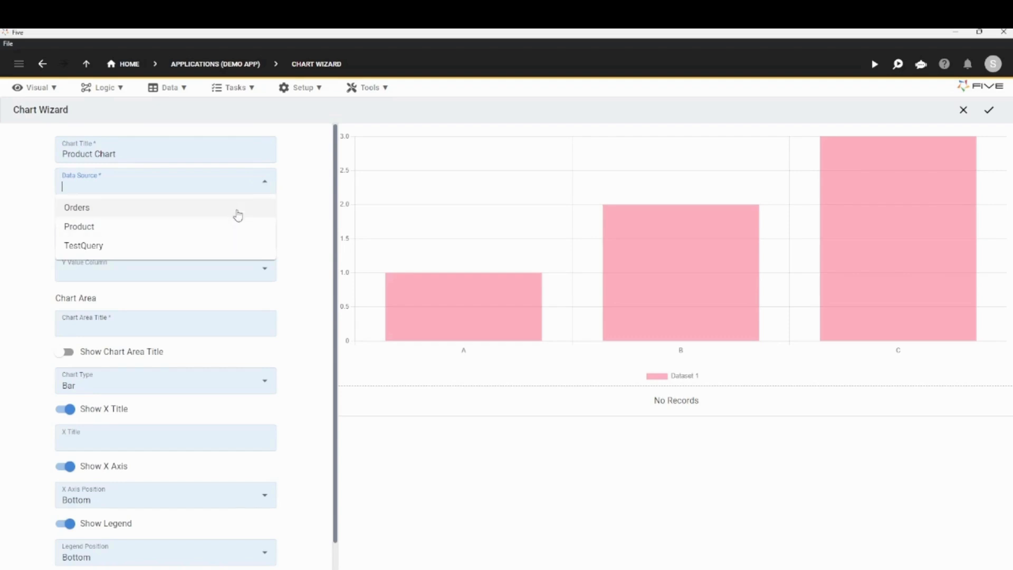
pyautogui.click(234, 247)
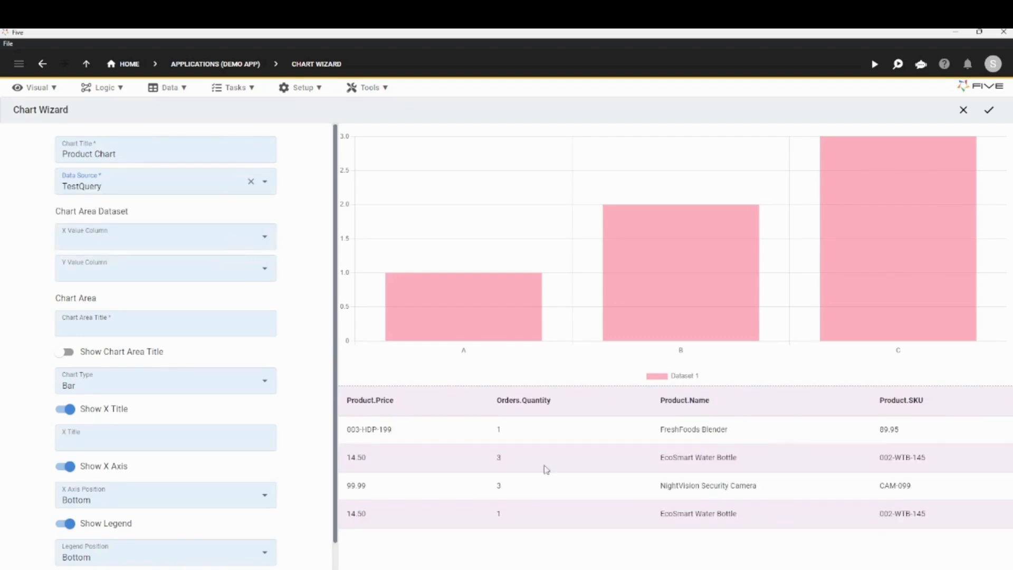
# Set the chart's X value column to Product.Name and its Y value column to Orders.Quantity.
pyautogui.click(265, 236)
pyautogui.click(222, 282)
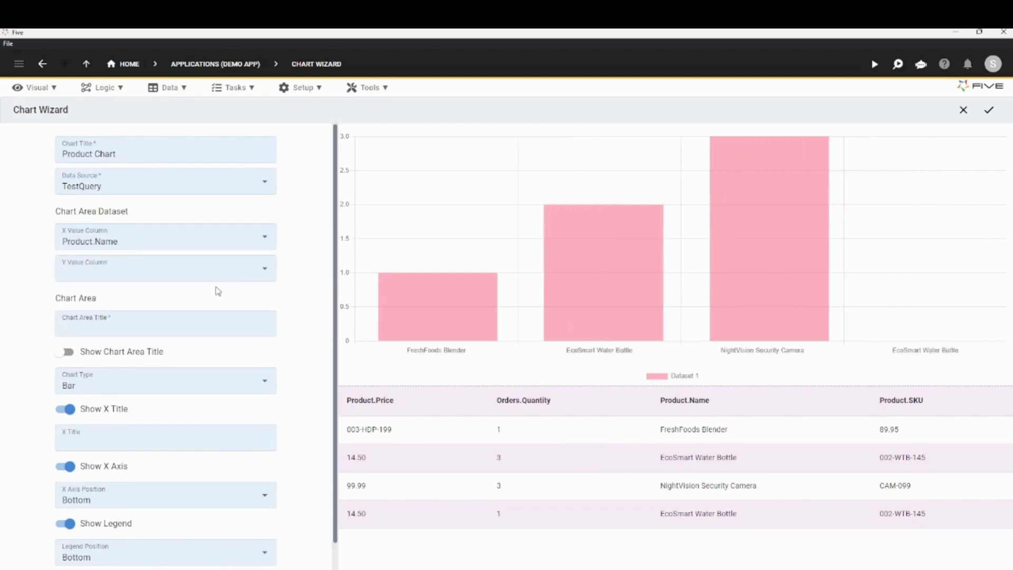
pyautogui.click(266, 269)
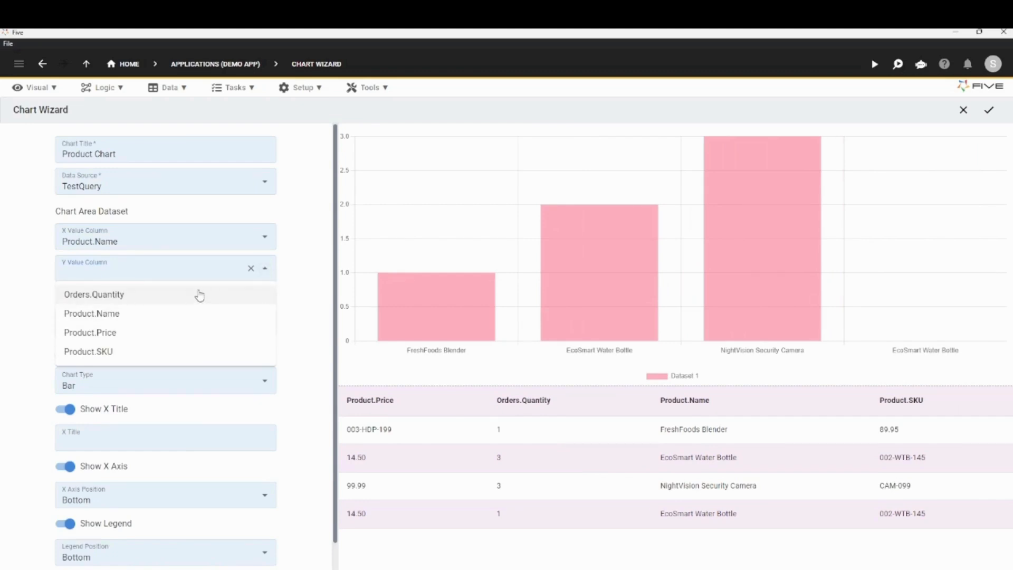
pyautogui.click(188, 332)
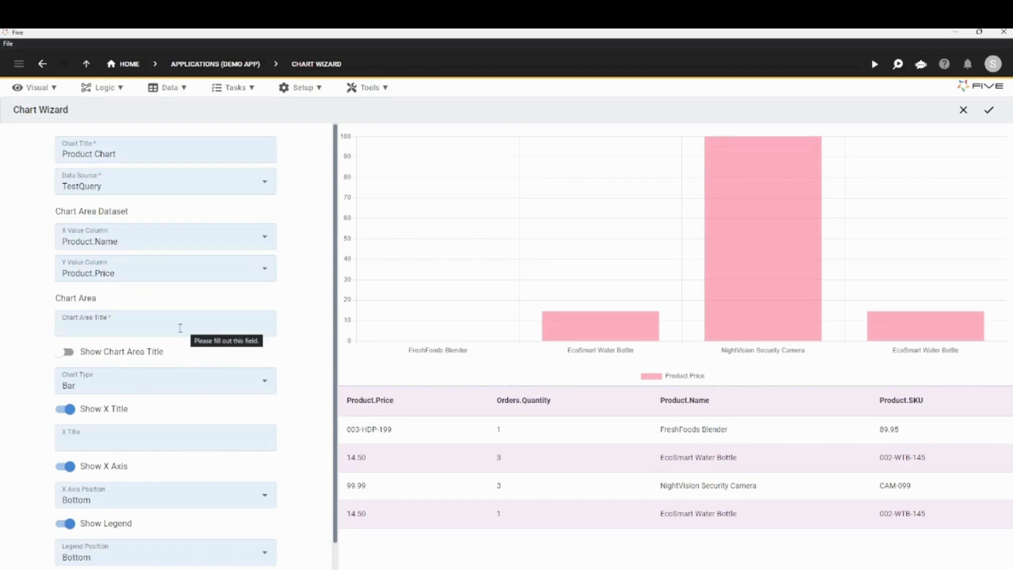
pyautogui.click(265, 269)
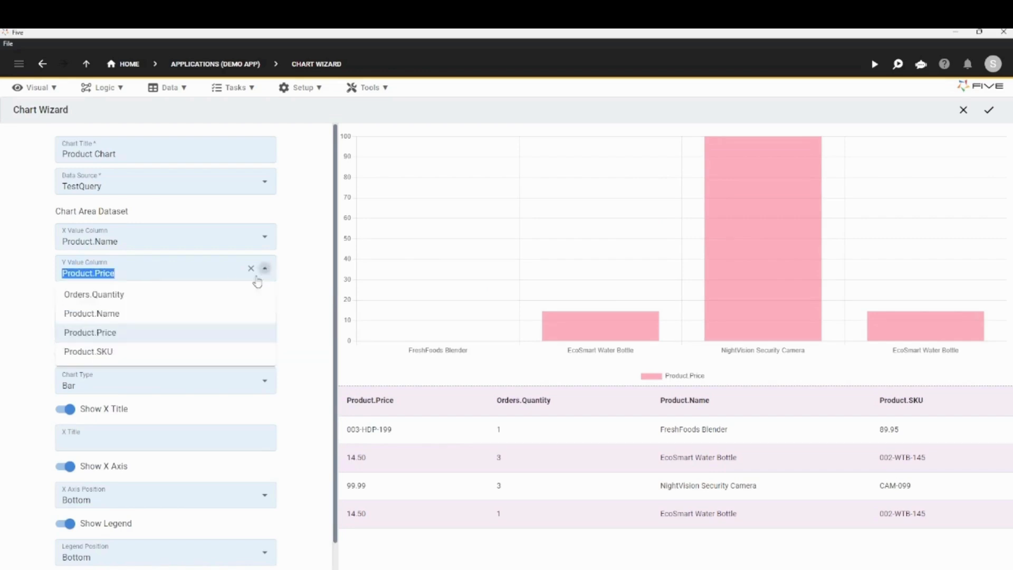
pyautogui.click(220, 294)
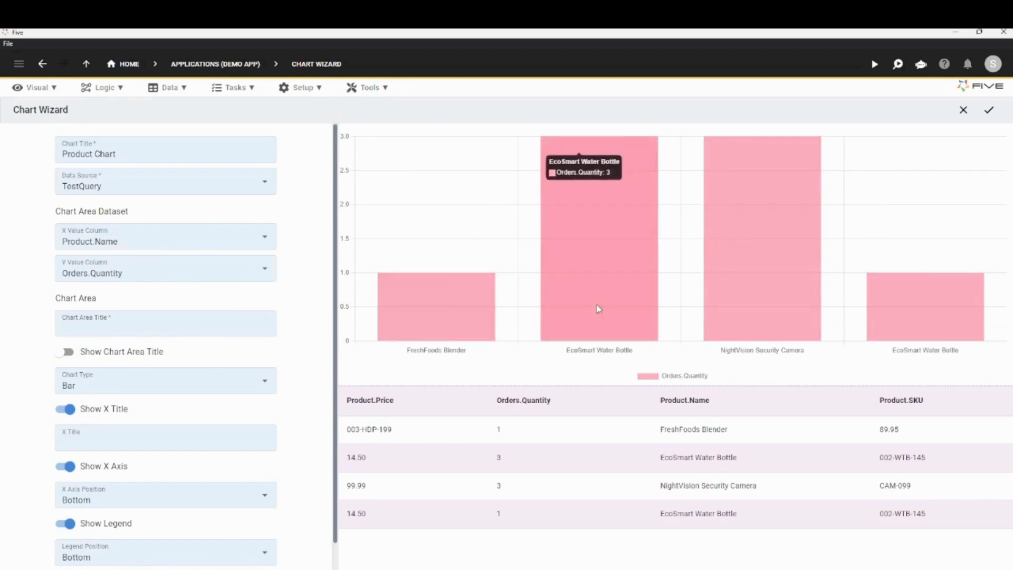
# Give the chart area the title Quantity and turn on its display.
pyautogui.click(98, 318)
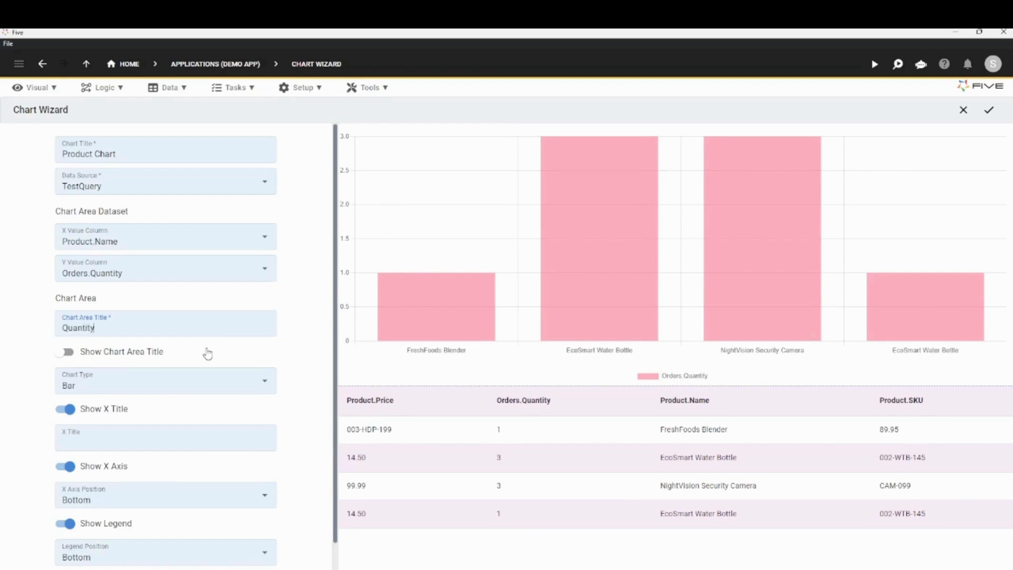
pyautogui.click(66, 352)
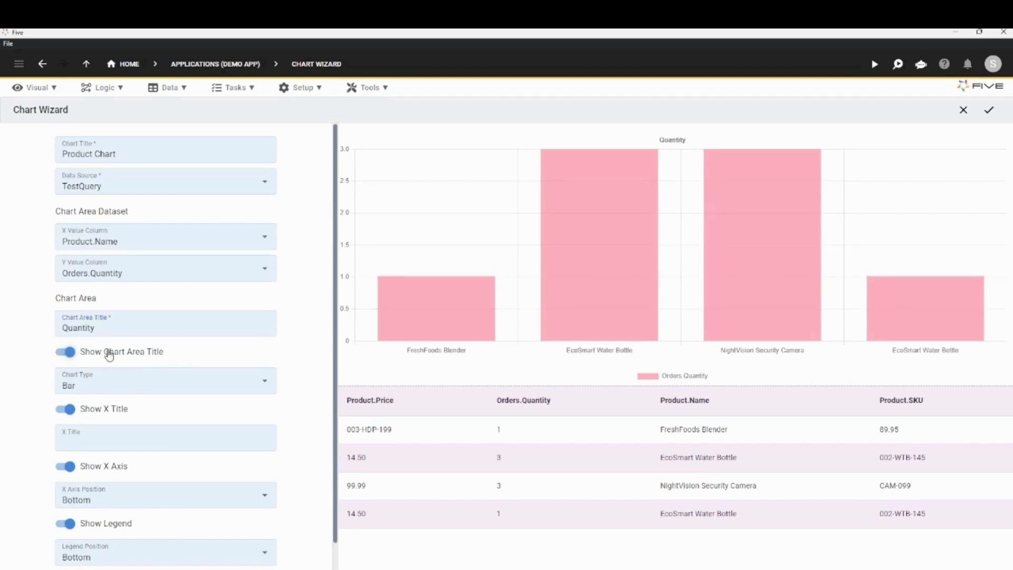
# Try the Horizontal Bar and Line chart types, and return the chart type to Bar.
pyautogui.click(265, 381)
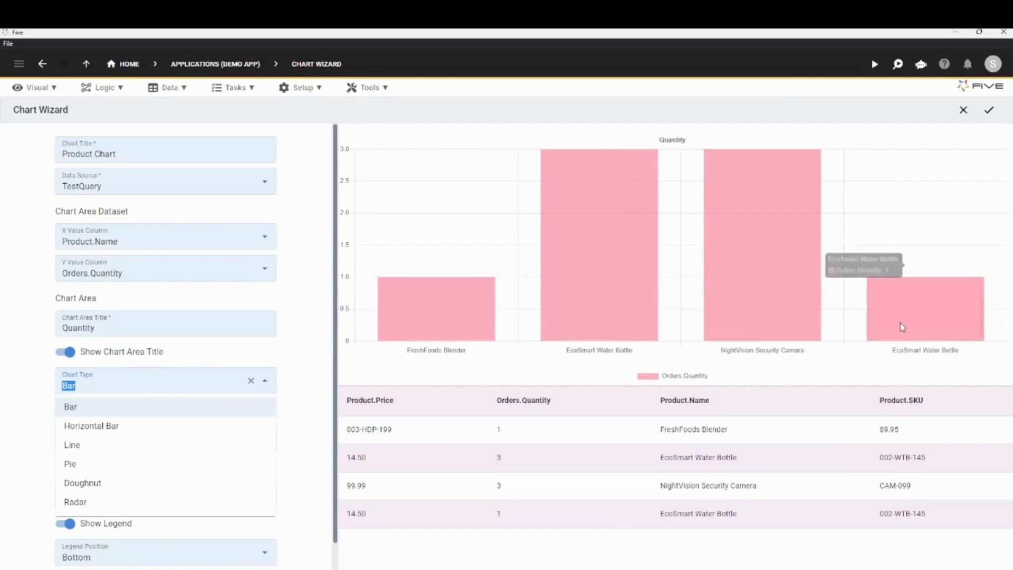
pyautogui.click(77, 427)
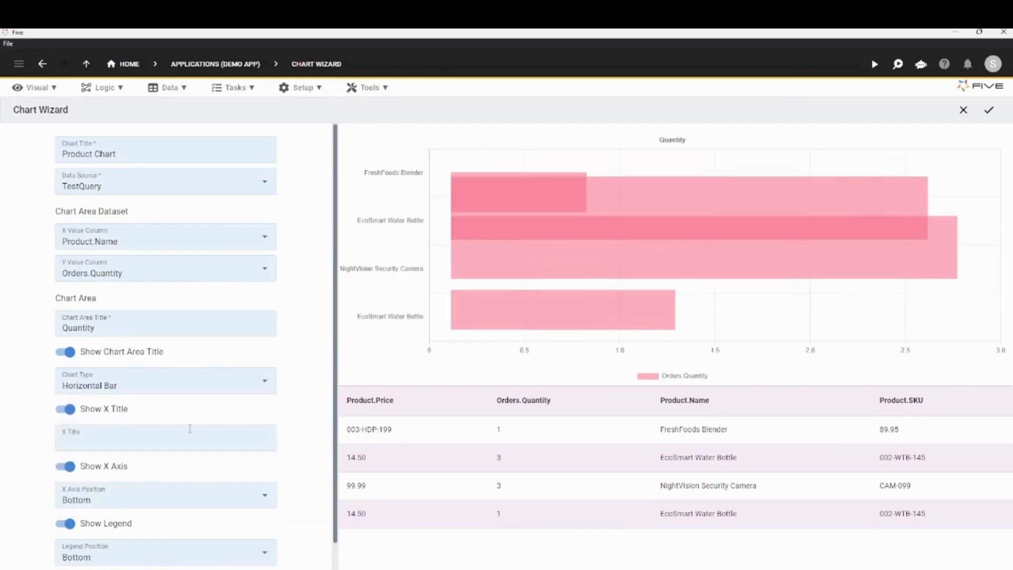
pyautogui.click(265, 381)
pyautogui.click(149, 453)
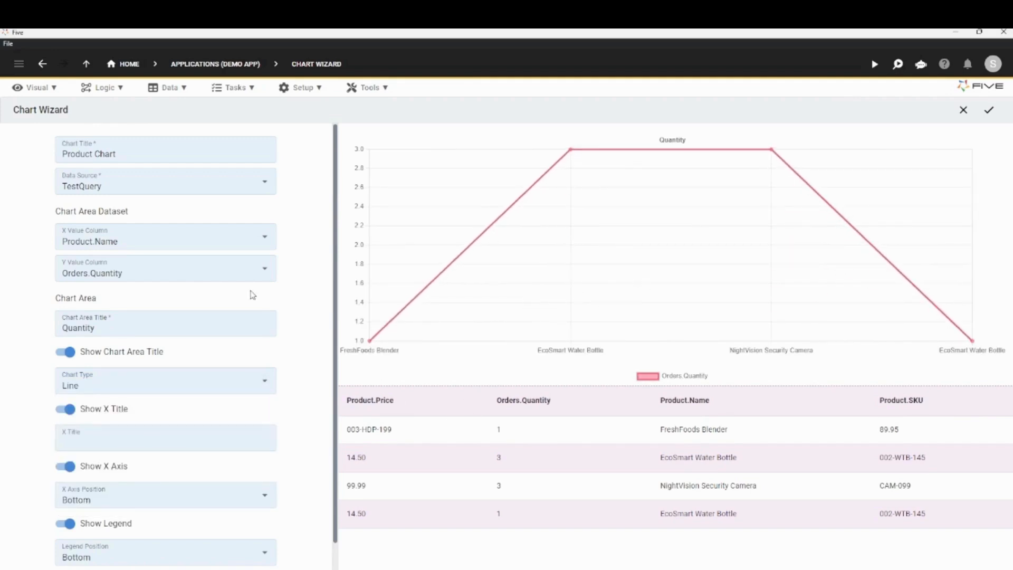
pyautogui.click(264, 381)
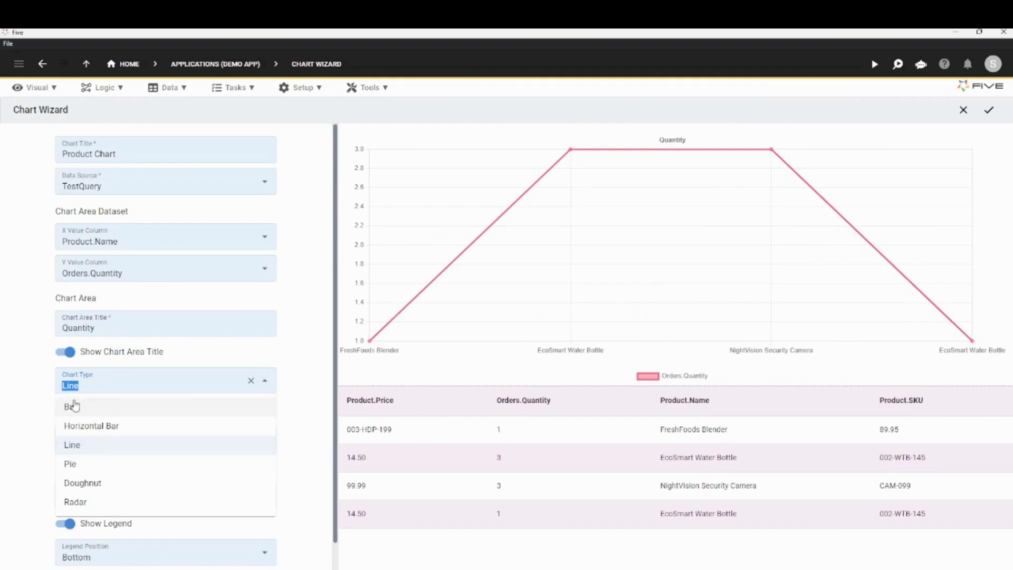
pyautogui.click(125, 412)
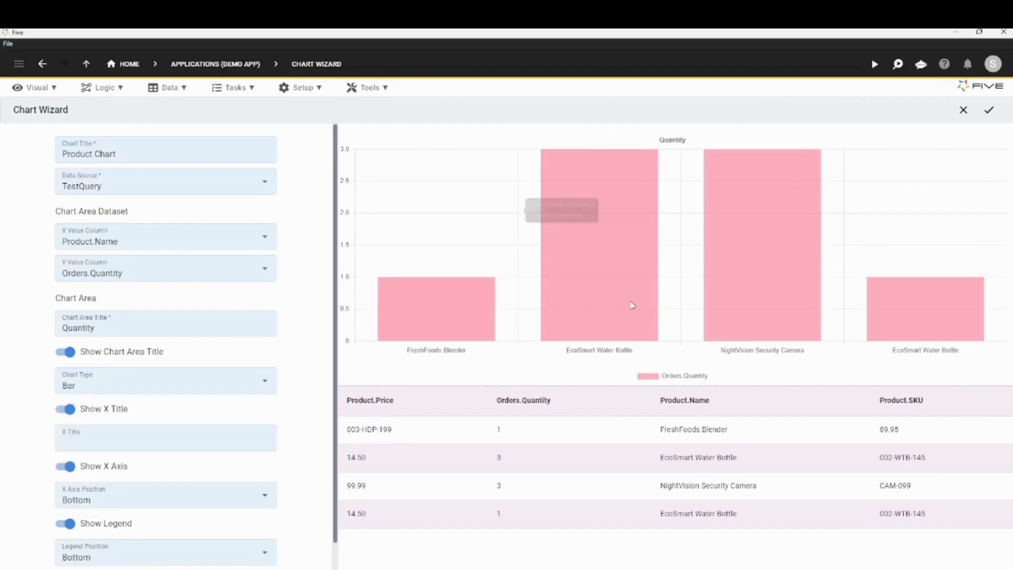
# Hide the legend, set the chart's bar colour to #51d599, and save the chart.
pyautogui.scroll(-1, 105, 412)
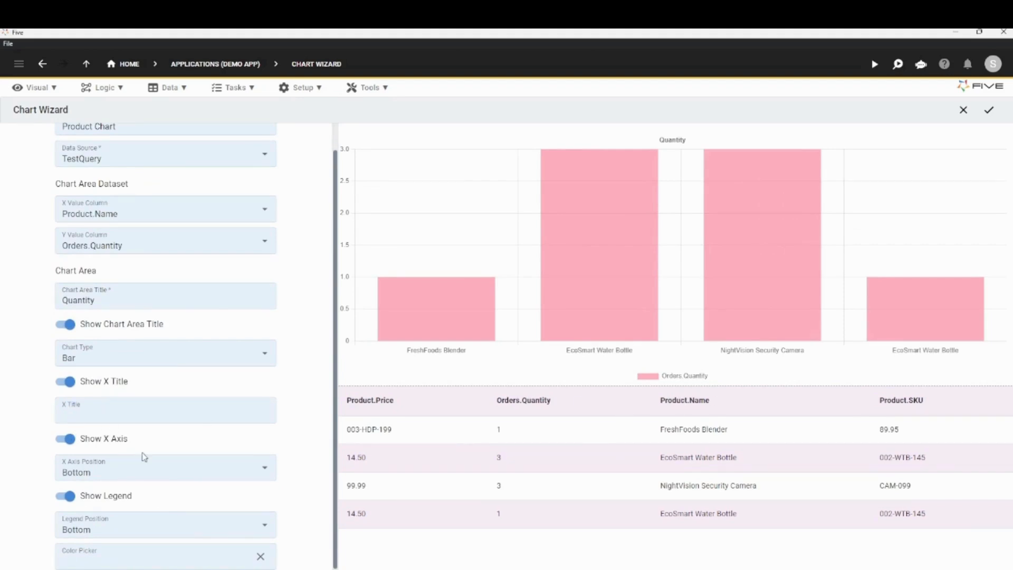
pyautogui.click(65, 496)
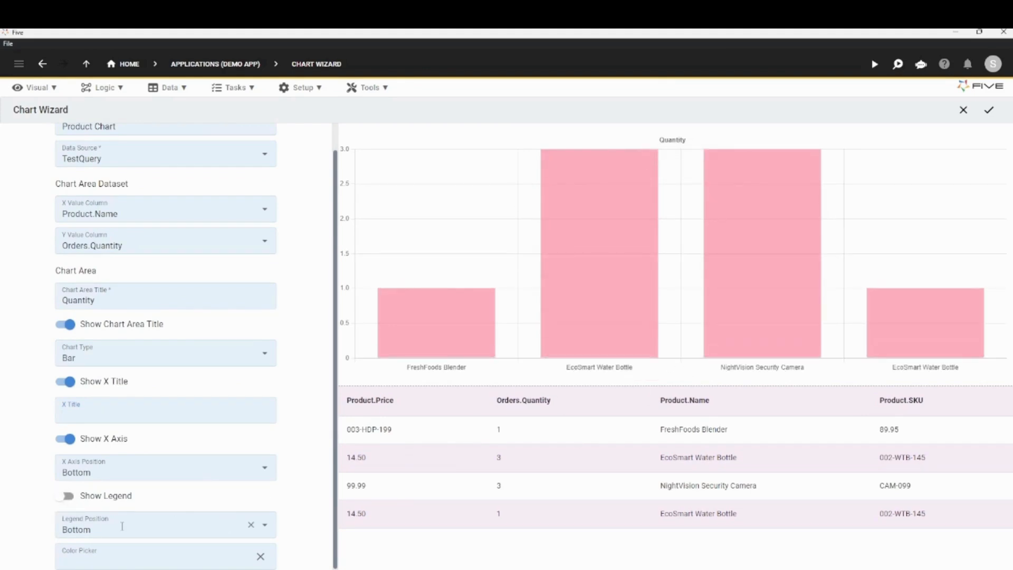
pyautogui.click(113, 556)
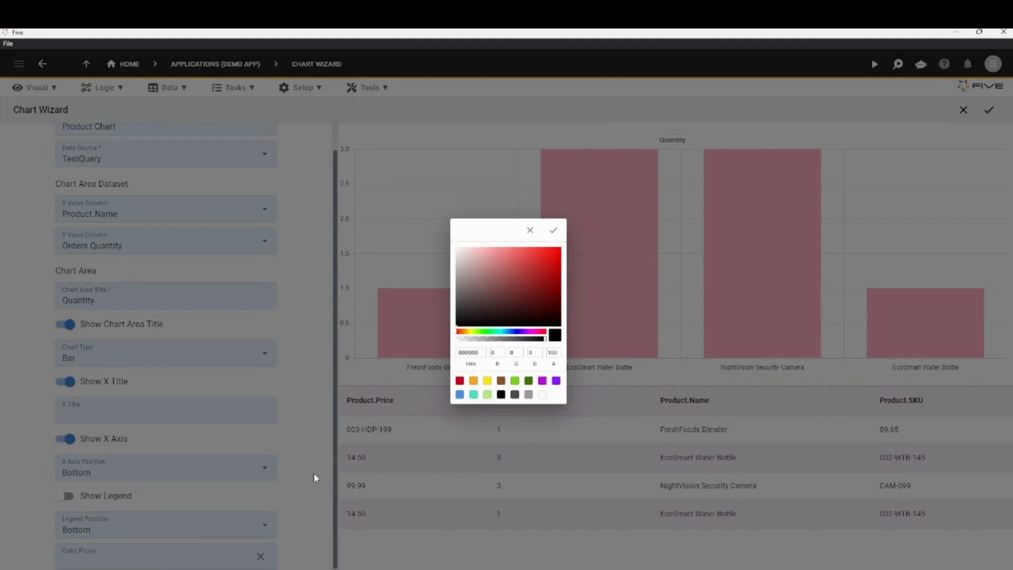
pyautogui.click(489, 333)
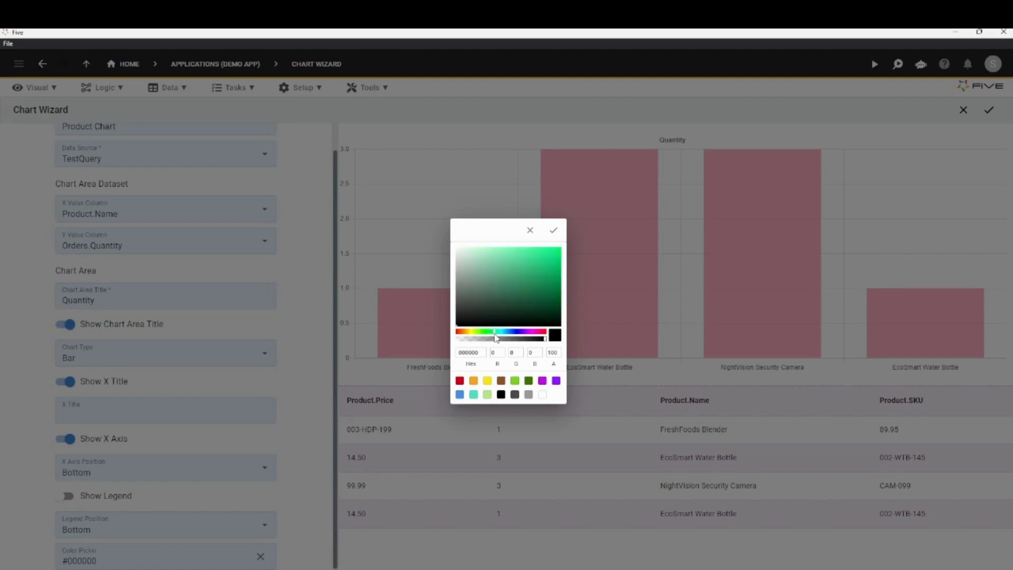
pyautogui.click(523, 265)
pyautogui.click(554, 230)
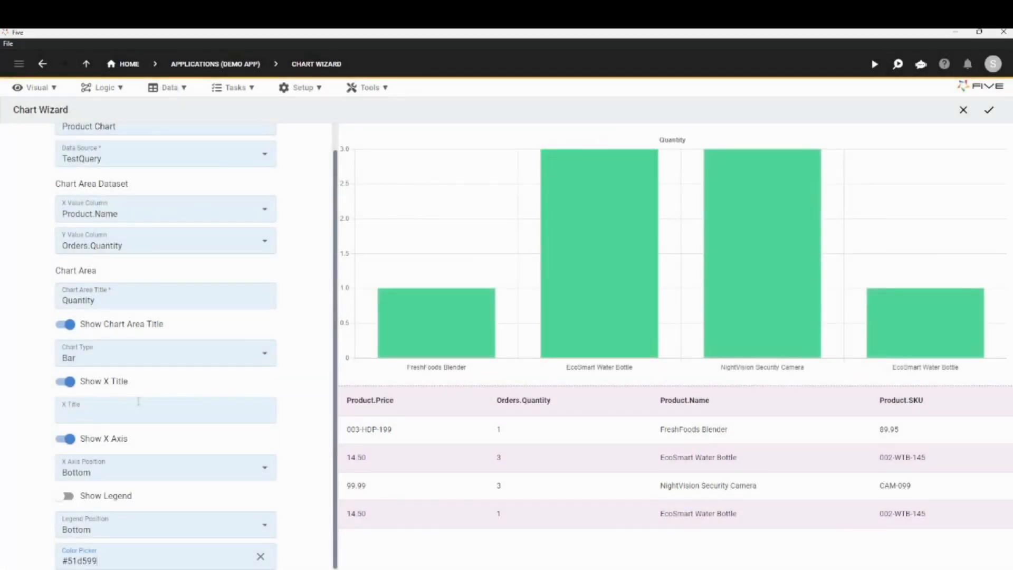
pyautogui.scroll(1, 159, 380)
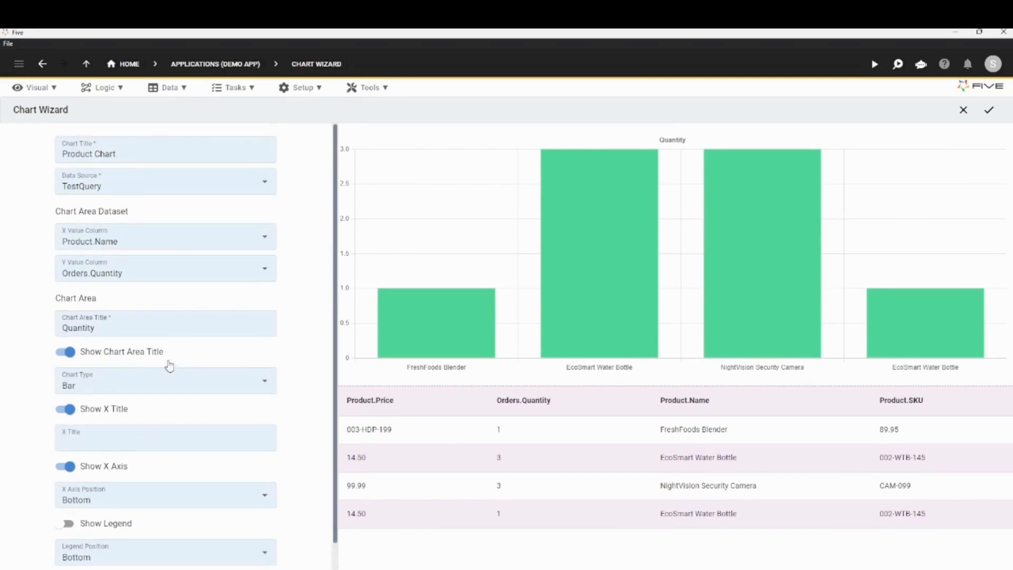
pyautogui.click(993, 114)
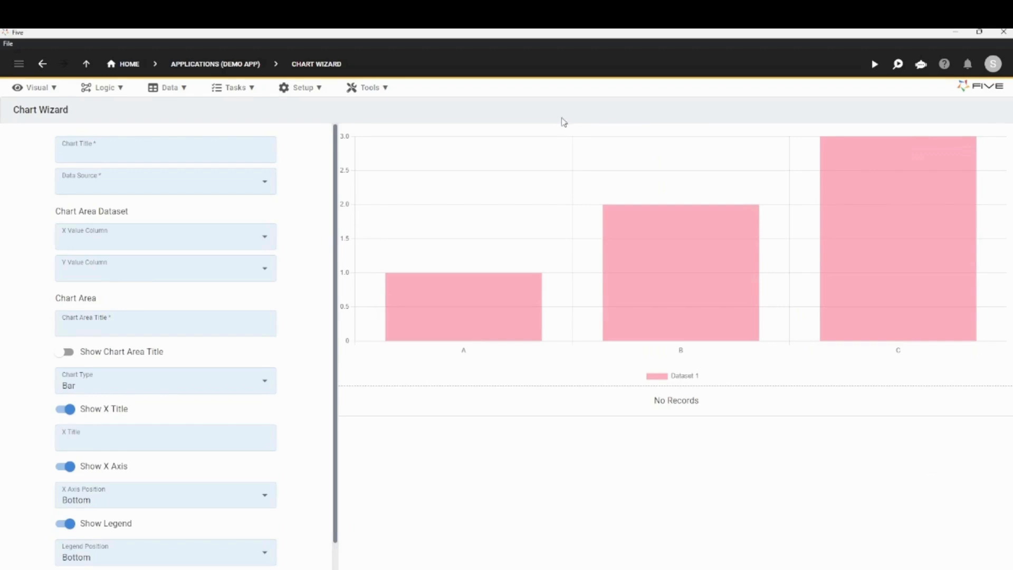
# Add and save a menu record captioned Chart with menu order 4 and the action ProductChart (Chart).
pyautogui.click(29, 89)
pyautogui.click(45, 240)
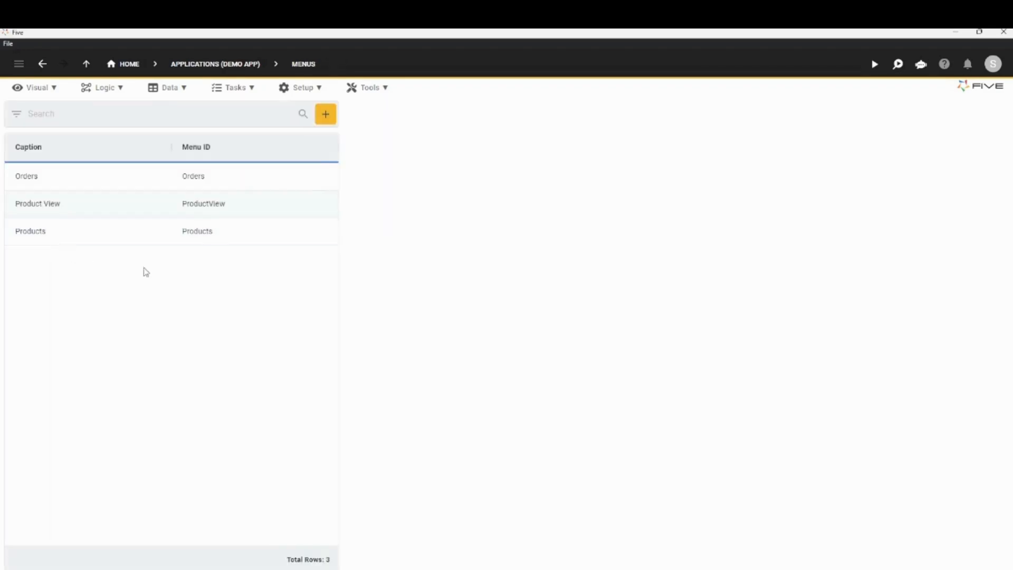
pyautogui.click(324, 117)
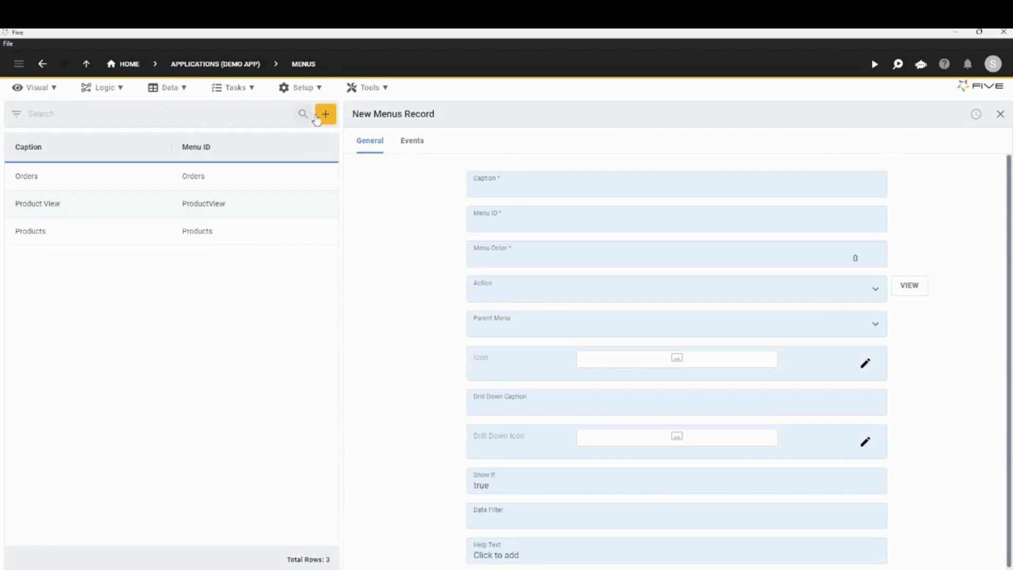
pyautogui.click(561, 189)
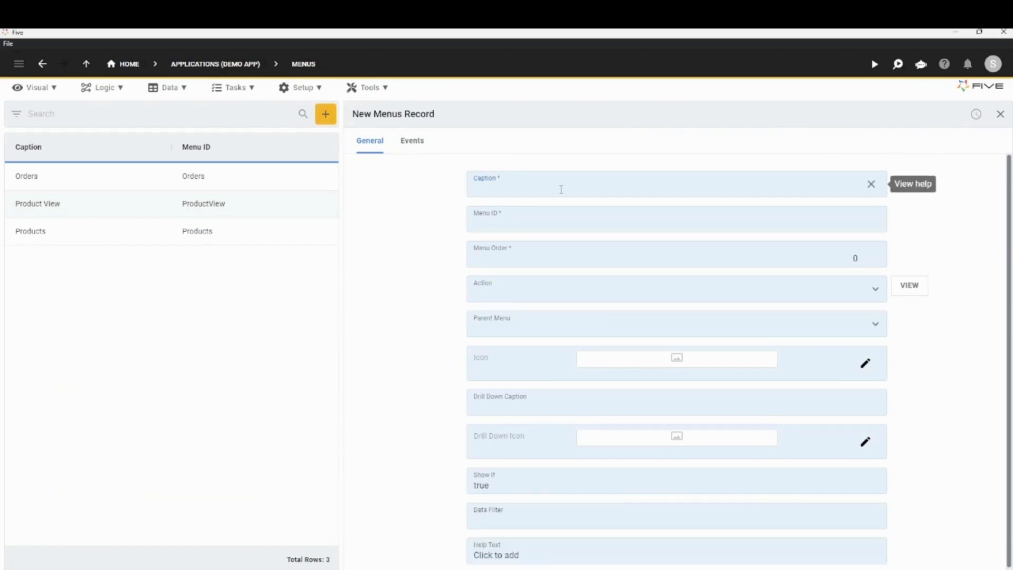
pyautogui.write('Chart')
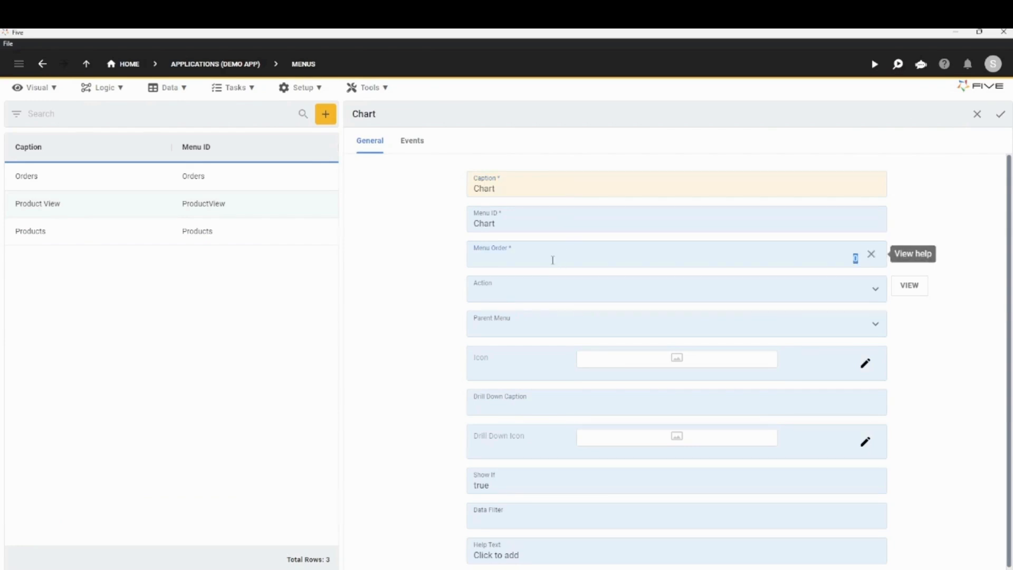
pyautogui.click(518, 289)
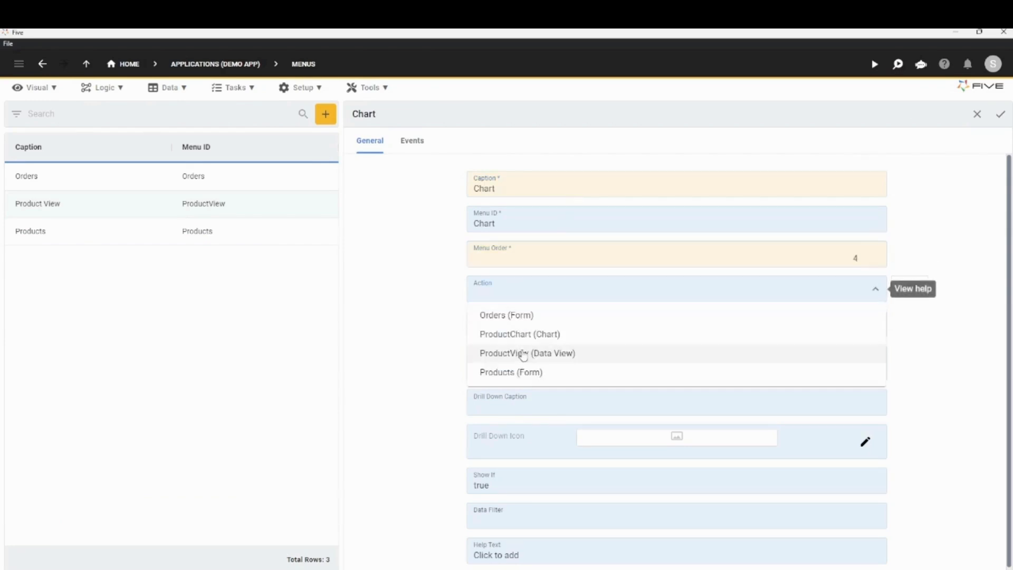
pyautogui.click(518, 334)
pyautogui.click(1001, 114)
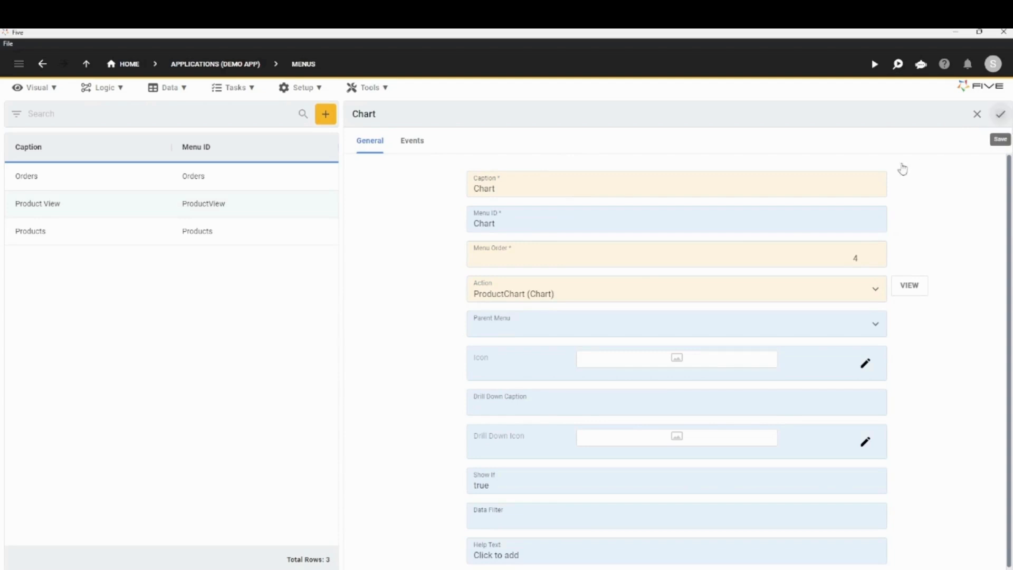
# Run the application in a maximized window and view its Chart page to check the product quantity bars.
pyautogui.click(875, 67)
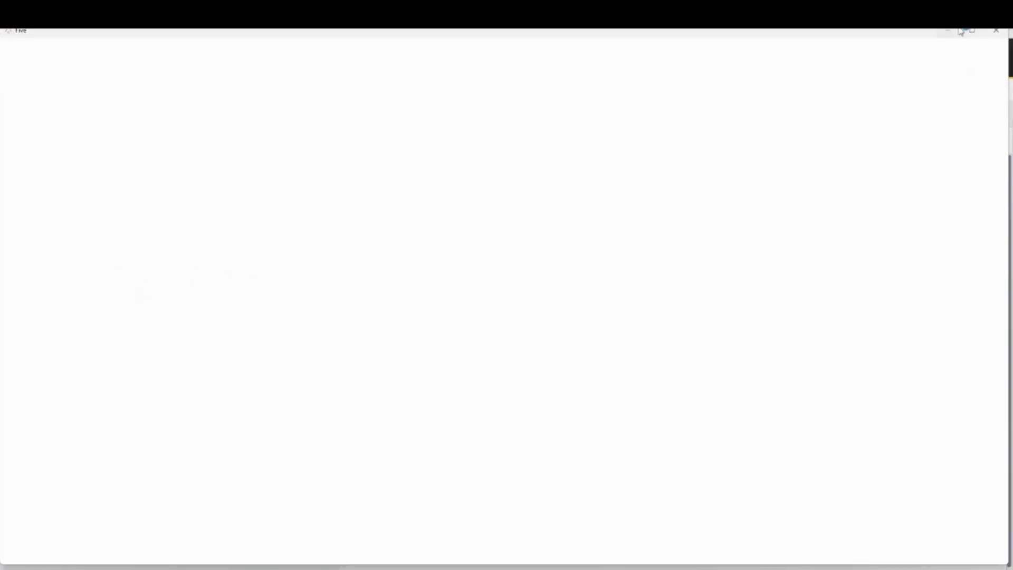
pyautogui.click(973, 30)
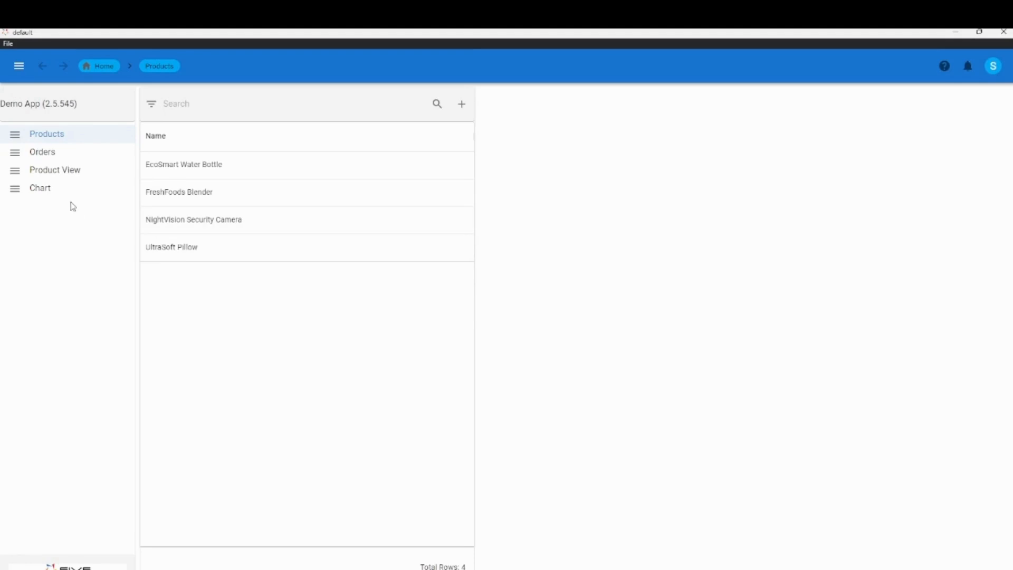
pyautogui.click(47, 193)
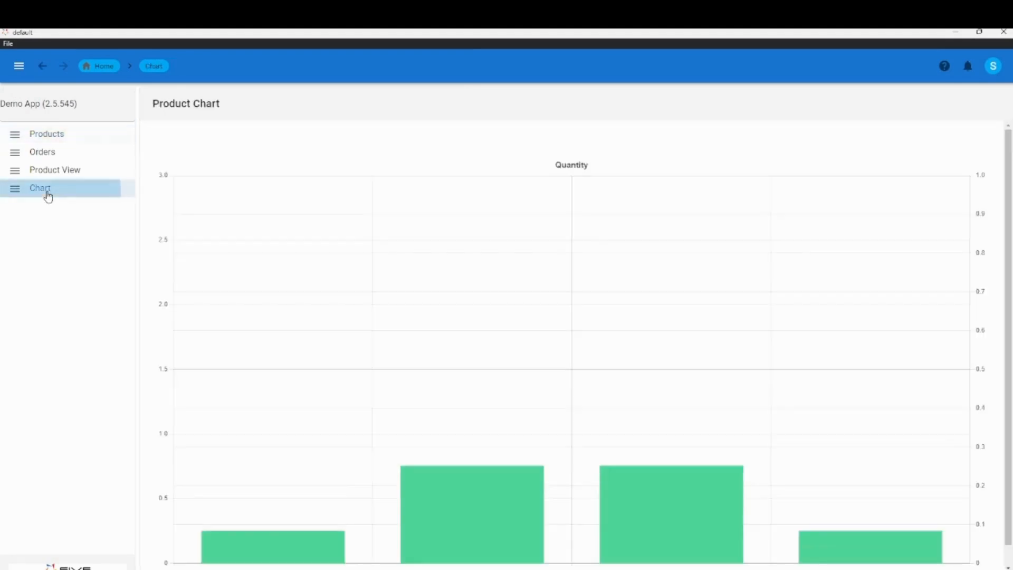
pyautogui.moveTo(413, 353)
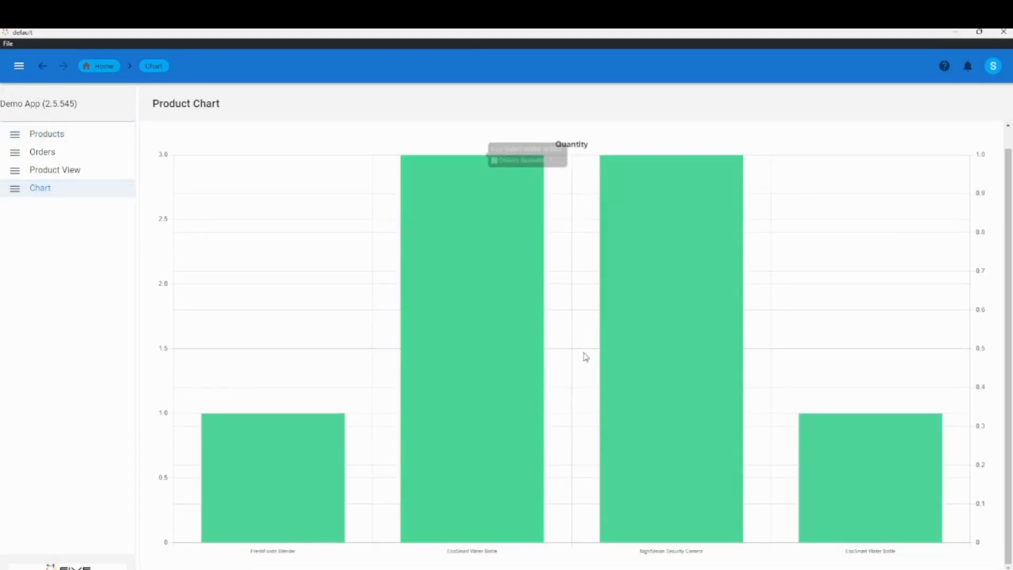
pyautogui.scroll(1, 806, 377)
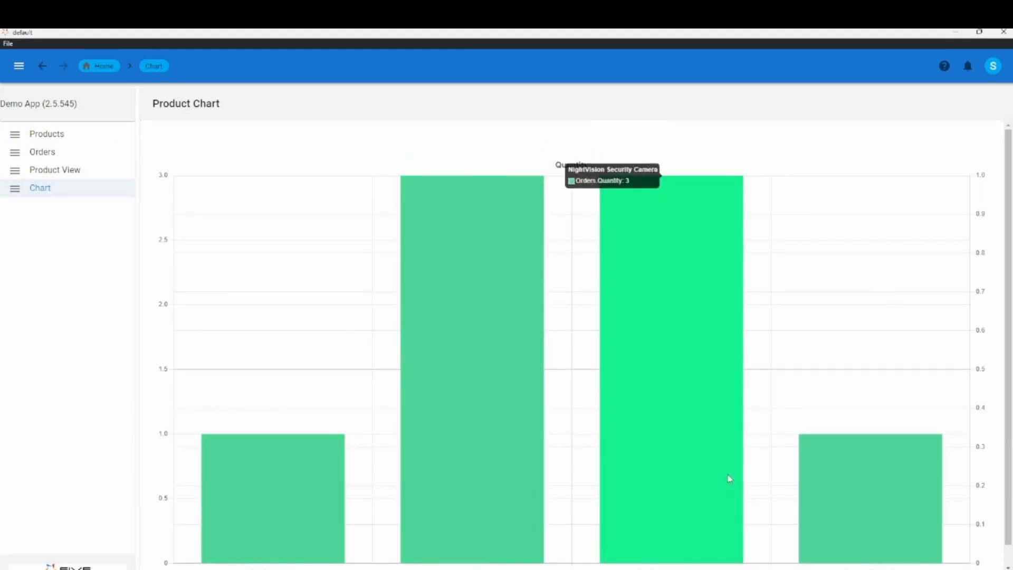
# Check the product names beneath the bars on the Chart page, and close the running application.
pyautogui.scroll(-1, 306, 485)
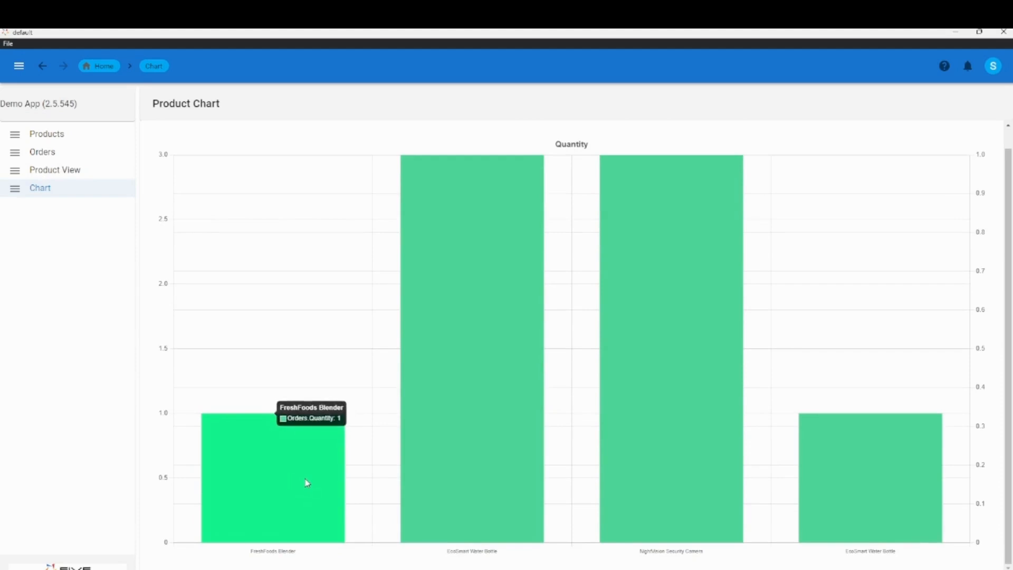
pyautogui.scroll(1, 958, 207)
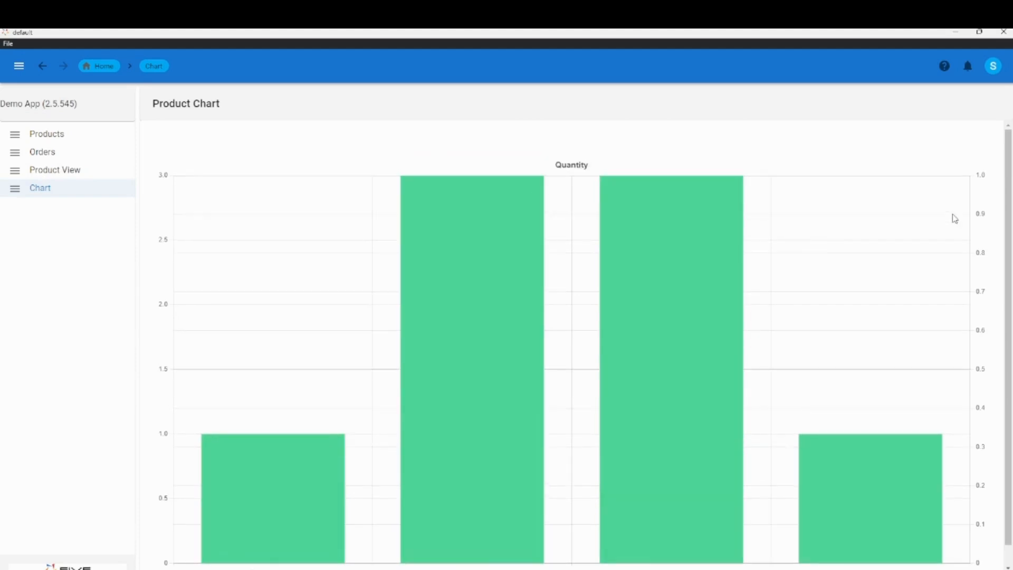
pyautogui.click(999, 34)
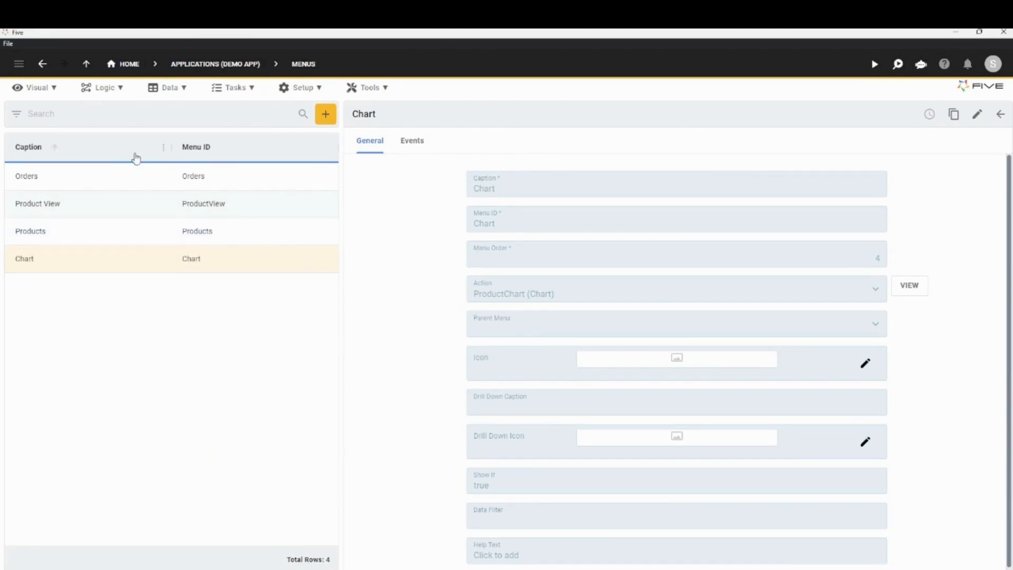
# Open the Demo App's charts and view the Product Chart's datasets and areas.
pyautogui.click(38, 90)
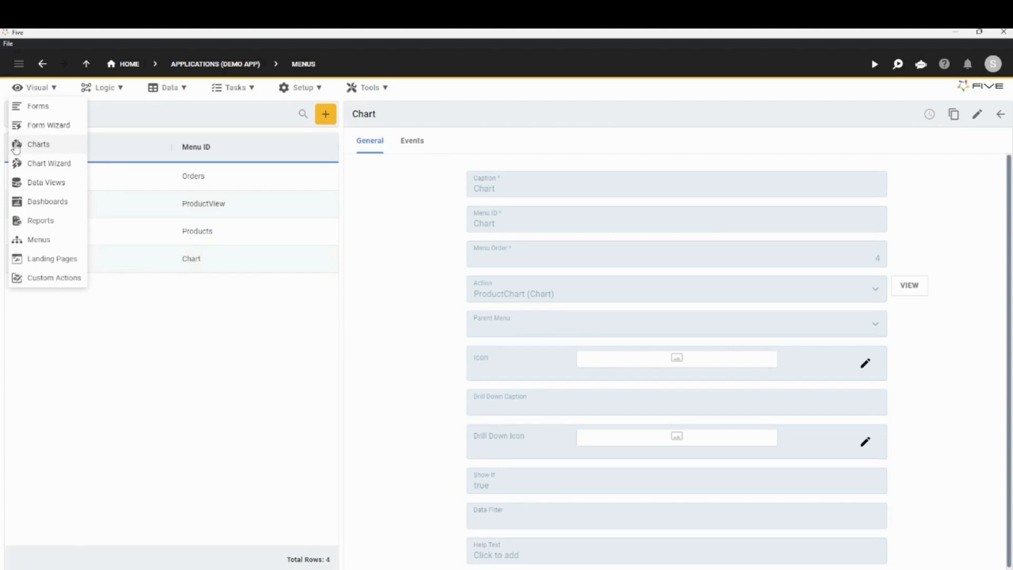
pyautogui.click(29, 148)
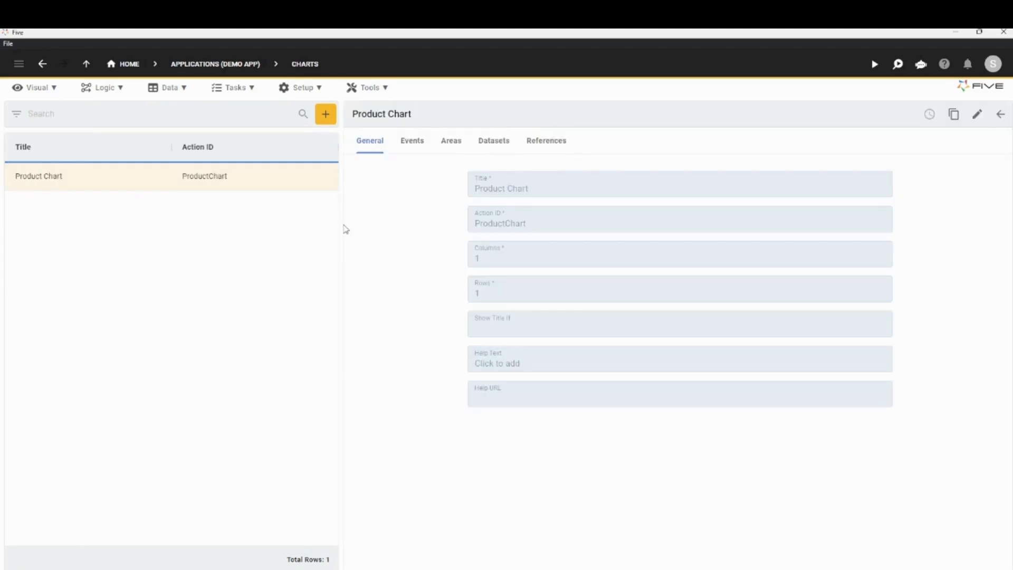
pyautogui.click(493, 150)
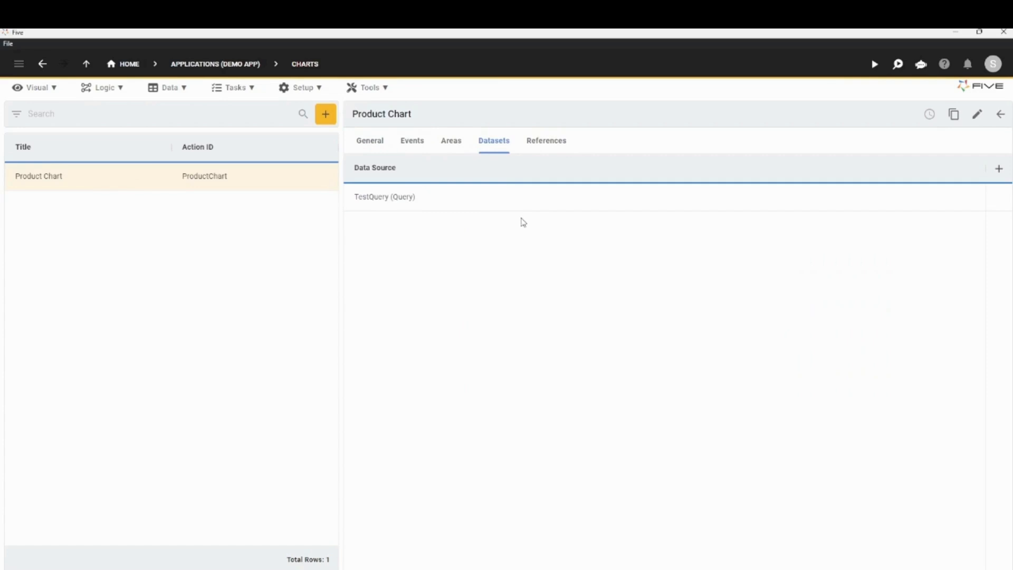
pyautogui.click(452, 144)
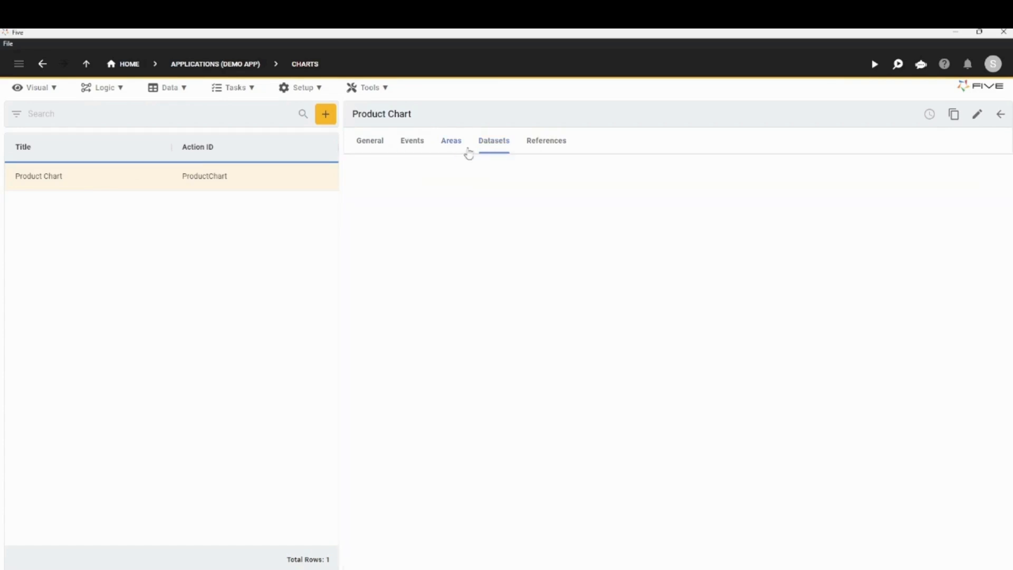
# Examine the Quantity area's colour and X and Y value column settings in the TestQuery dataset, and close the dataset.
pyautogui.click(475, 202)
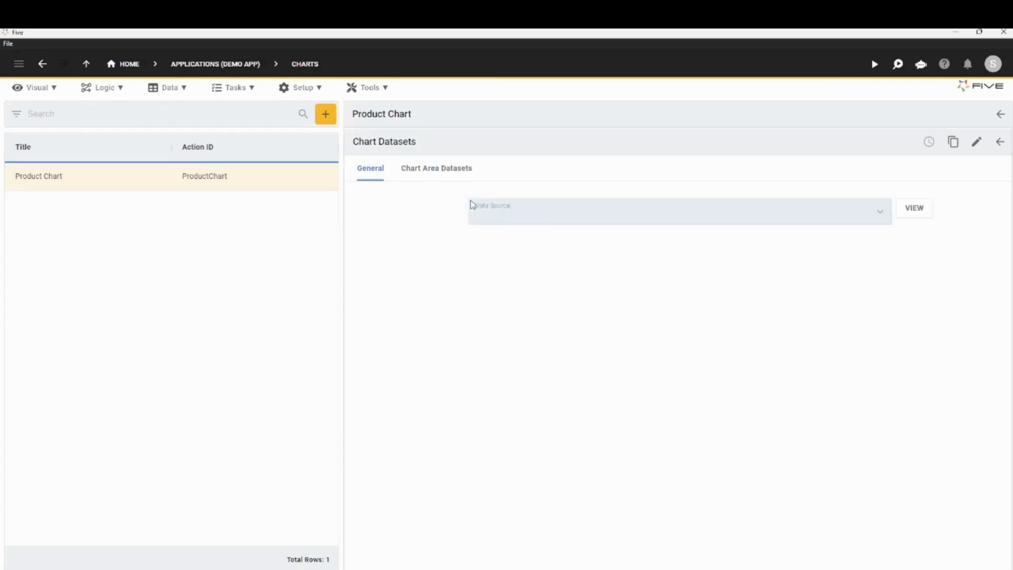
pyautogui.click(440, 170)
pyautogui.click(417, 236)
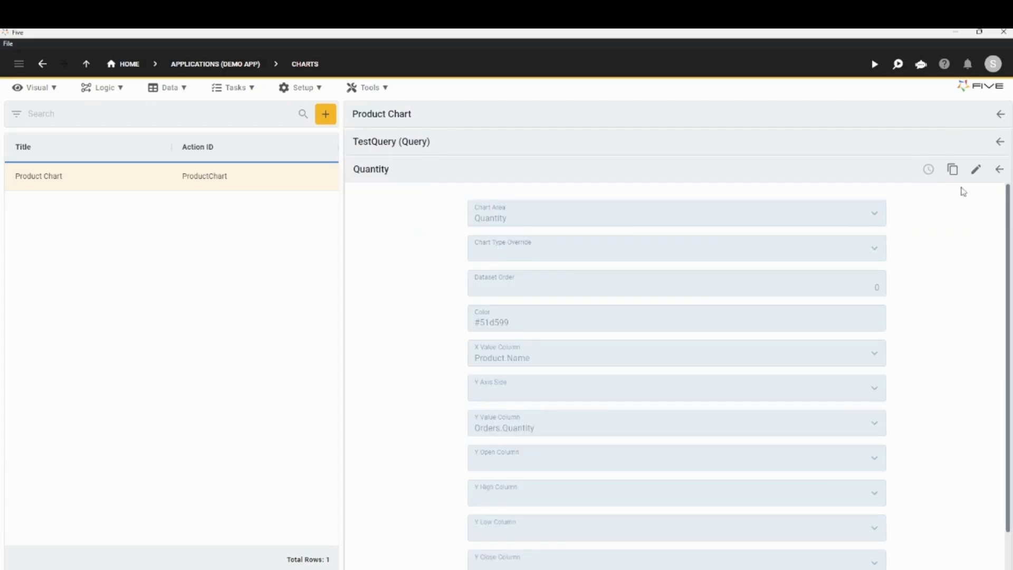
pyautogui.click(976, 169)
pyautogui.scroll(-1, 744, 209)
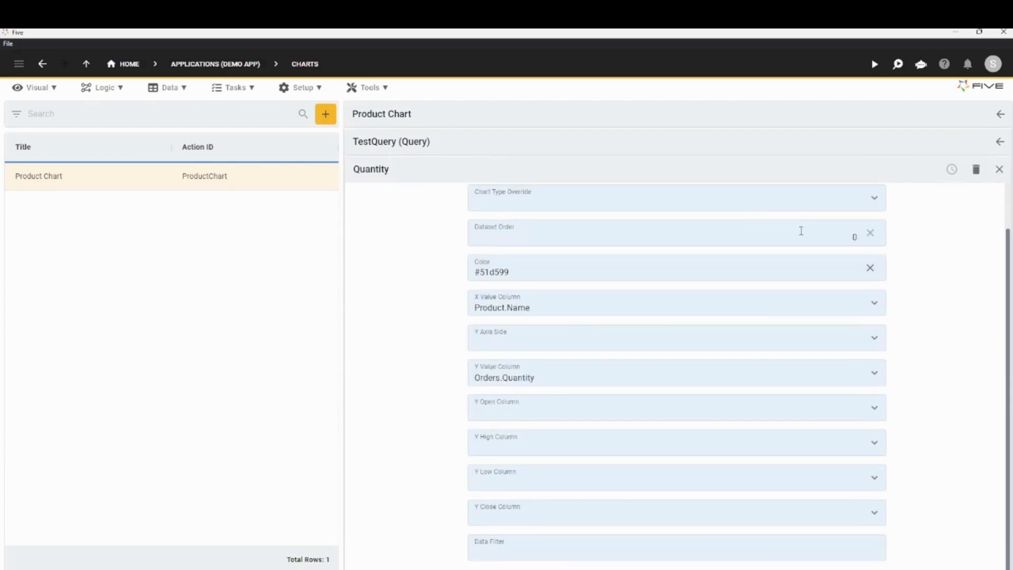
pyautogui.click(1000, 169)
pyautogui.click(1000, 142)
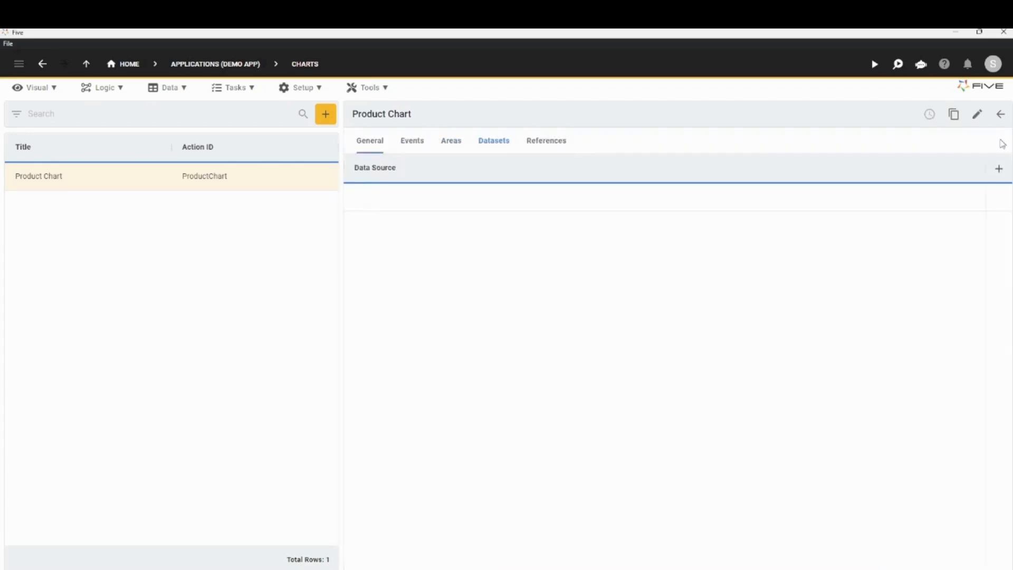
# Examine the Quantity chart area's editable settings and its chart type options, and close the area record.
pyautogui.click(448, 141)
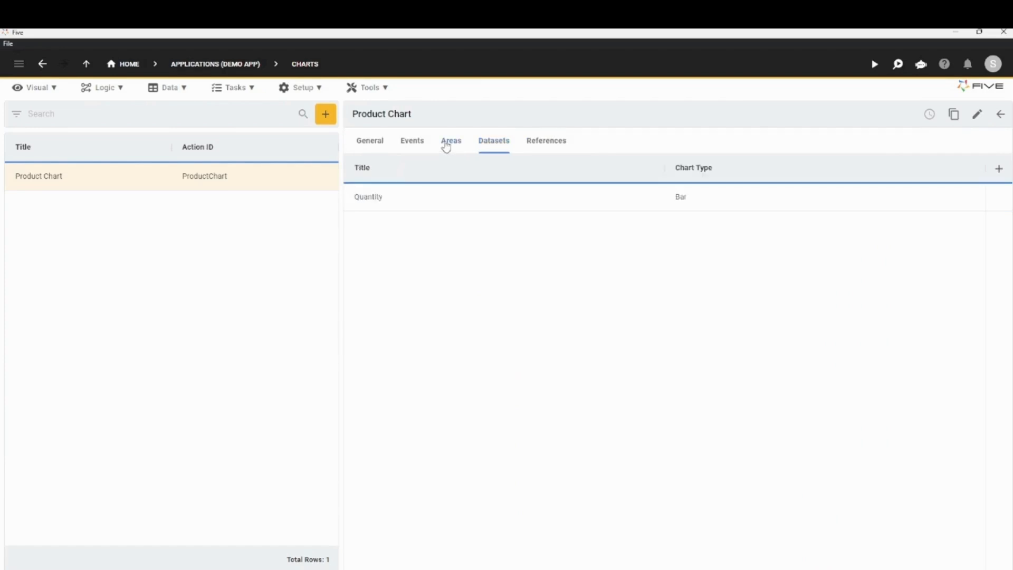
pyautogui.click(528, 196)
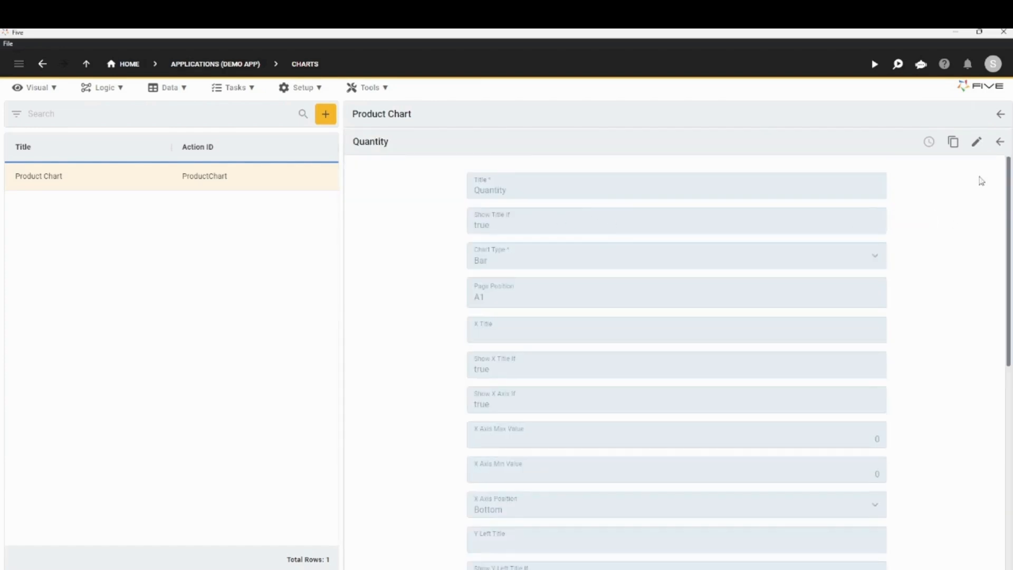
pyautogui.click(976, 142)
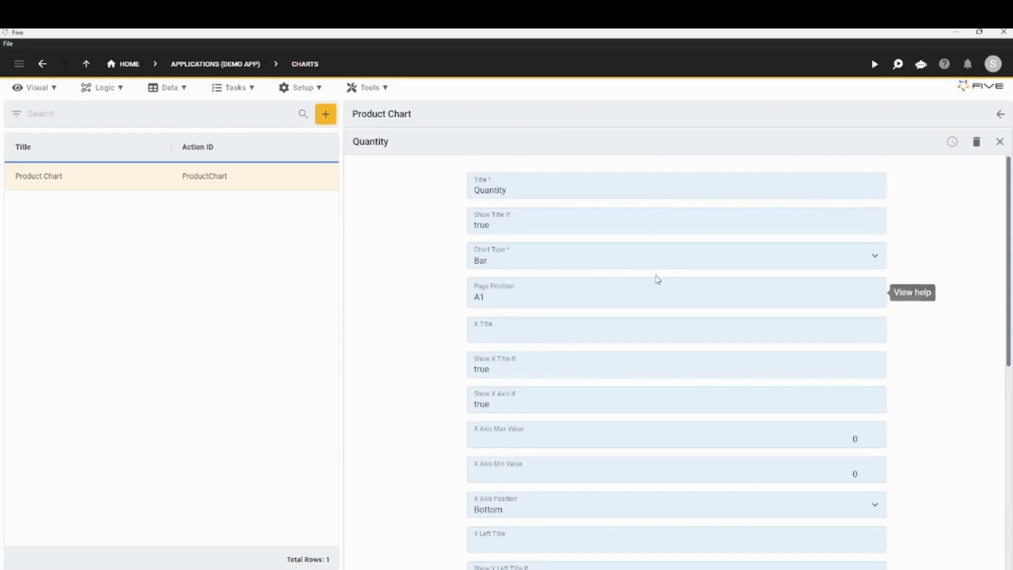
pyautogui.click(549, 258)
pyautogui.click(379, 278)
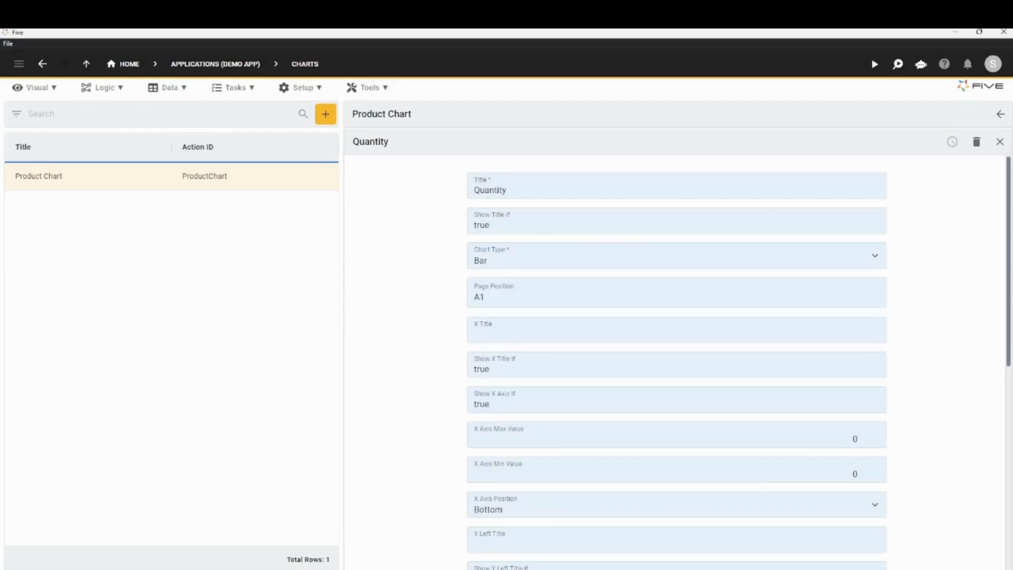
pyautogui.click(999, 141)
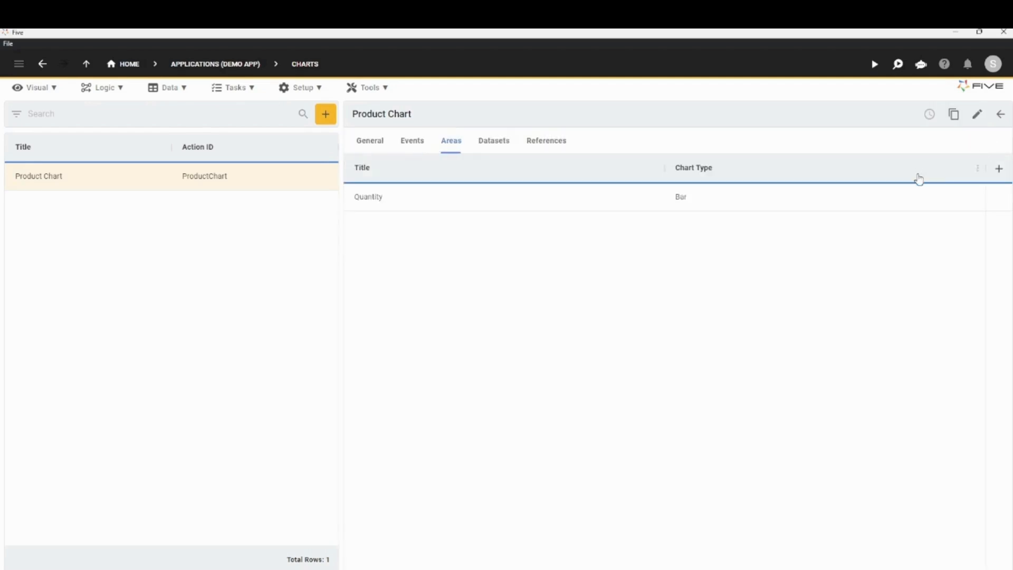
# View the blank form for a new chart area, cancel it, and close the Product Chart record.
pyautogui.click(998, 169)
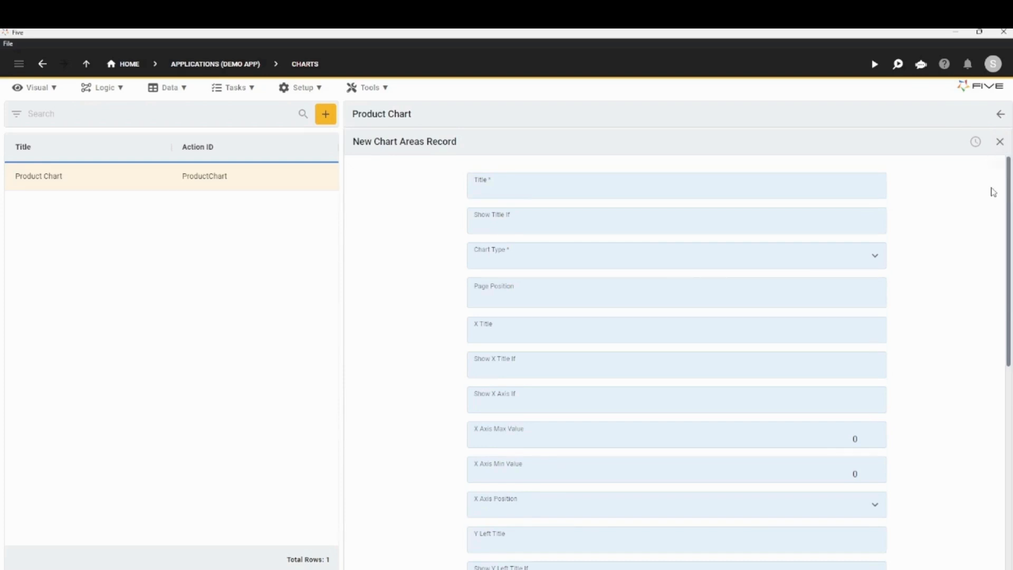
pyautogui.click(999, 142)
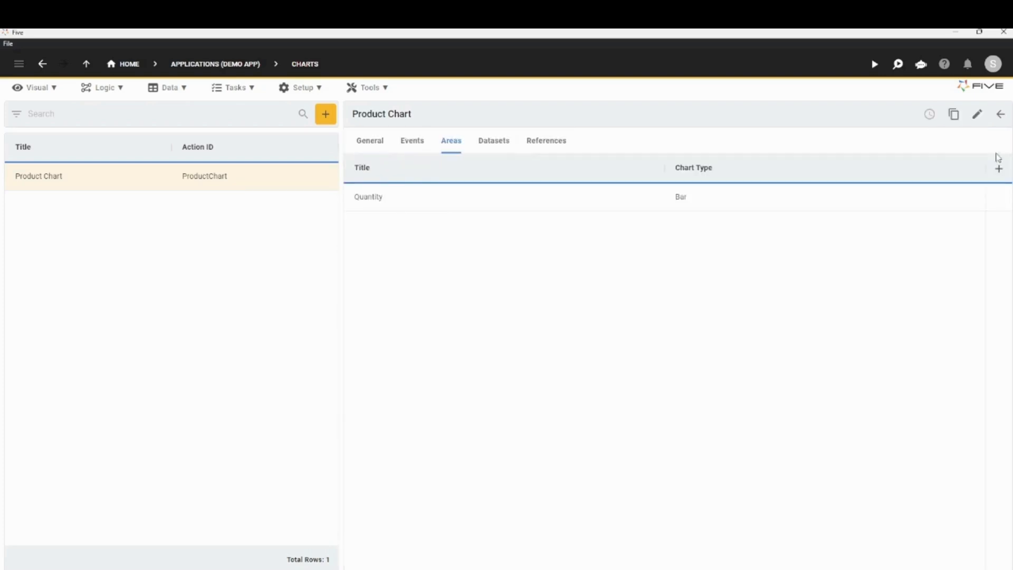
pyautogui.click(998, 115)
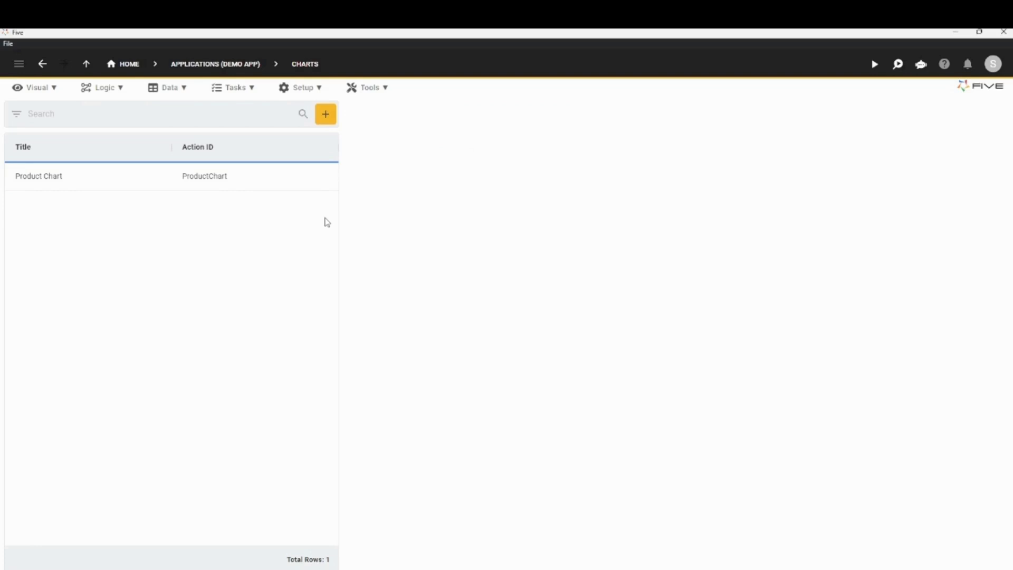